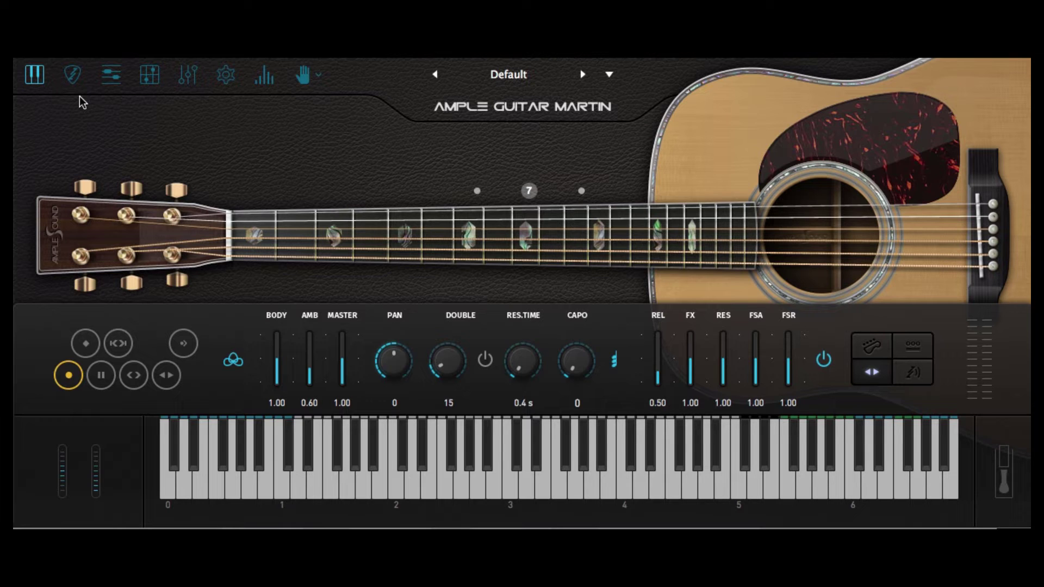
- Show the Riffer with the Sunset riff loaded at 56 BPM in 4/4
left_click(111, 85)
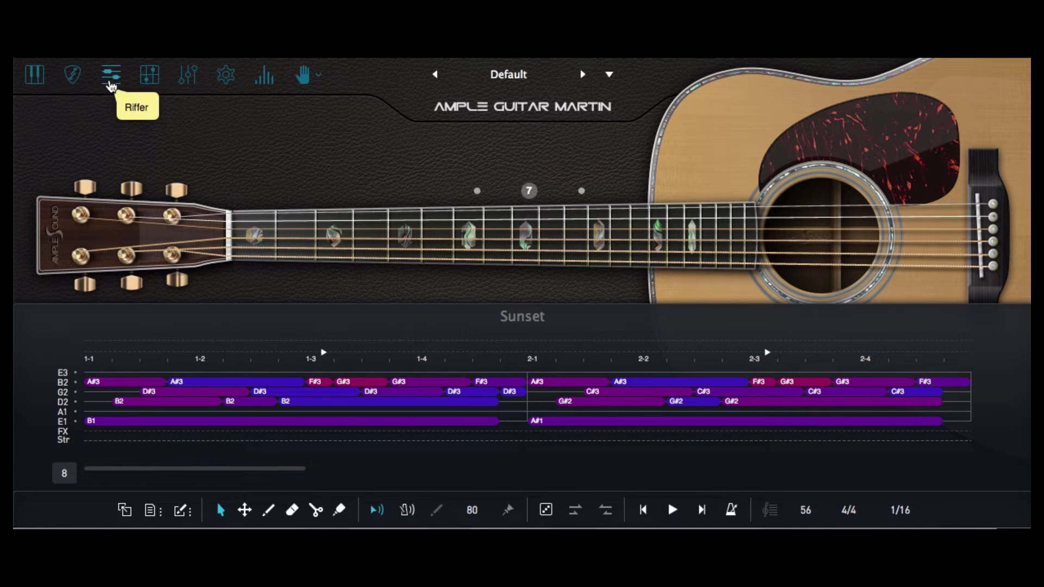
left_click(526, 76)
scroll(419, 281, "down", 3)
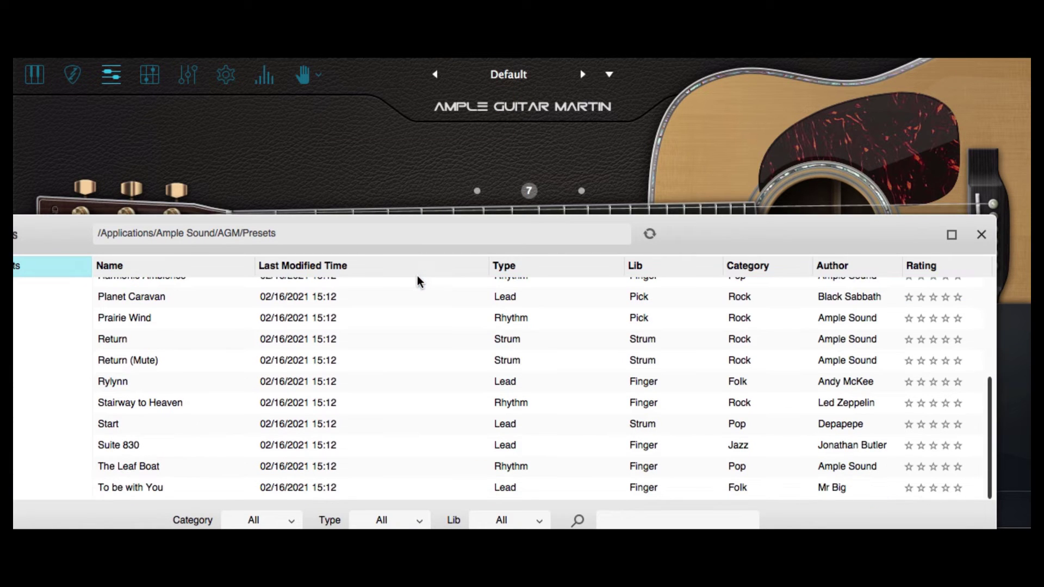
scroll(417, 277, "up", 5)
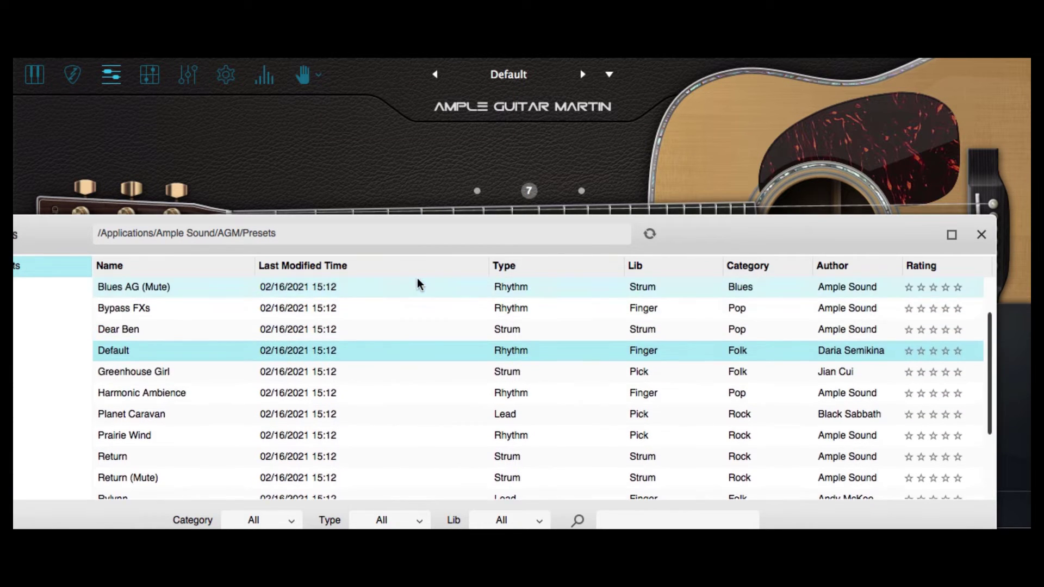
scroll(416, 278, "up", 3)
left_click(404, 172)
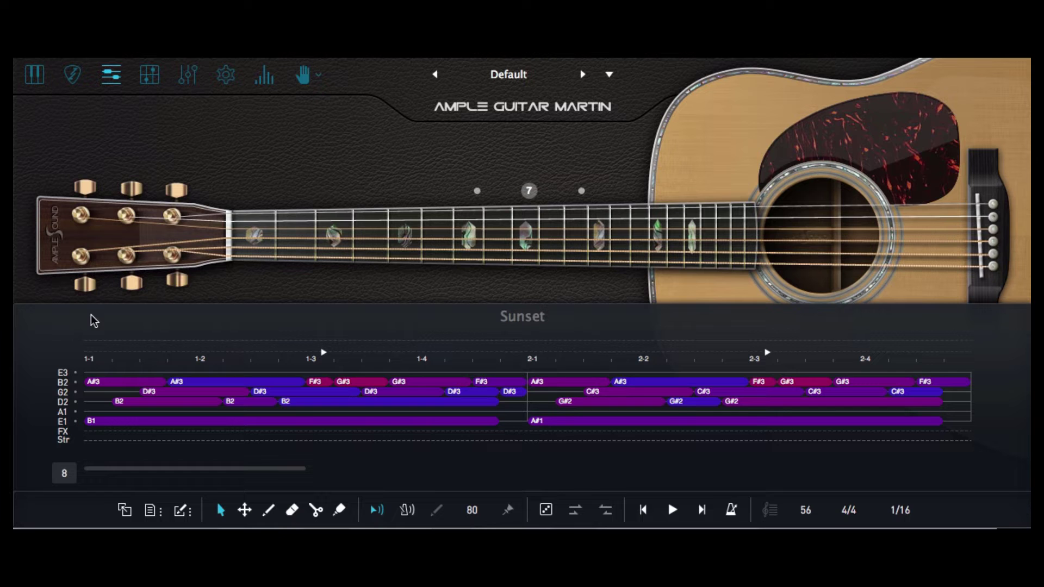
- Play the two-bar Sunset riff once through, then stop playback
key("space")
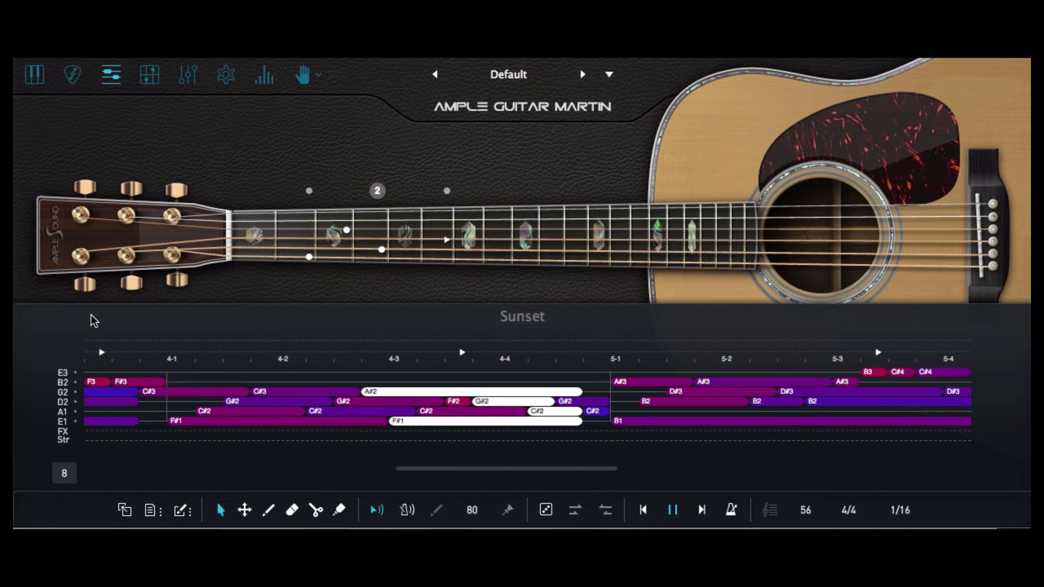
key("space")
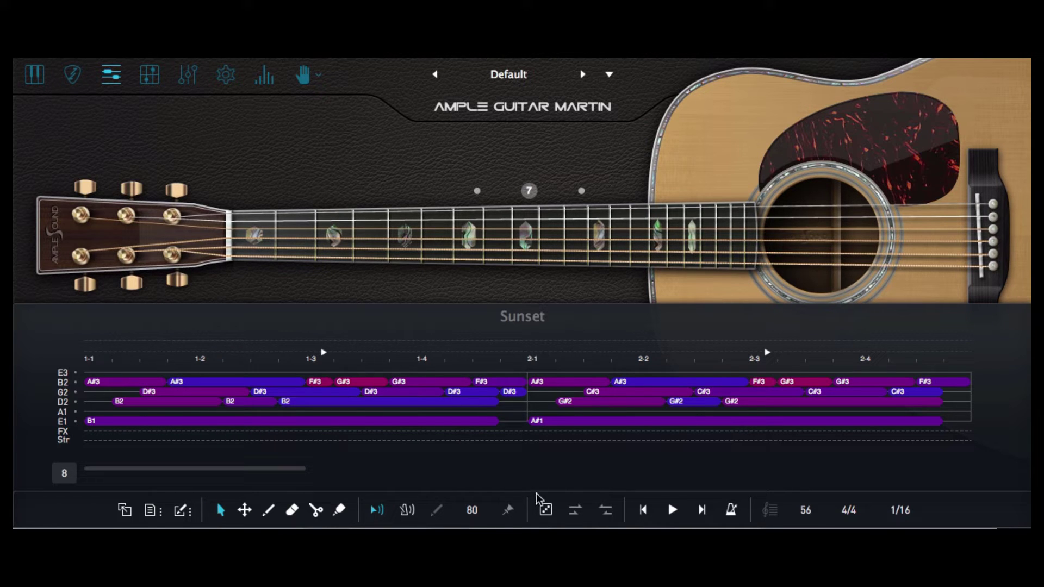
- Generate a random arpeggio riff with the dice generator and play it back
left_click(546, 509)
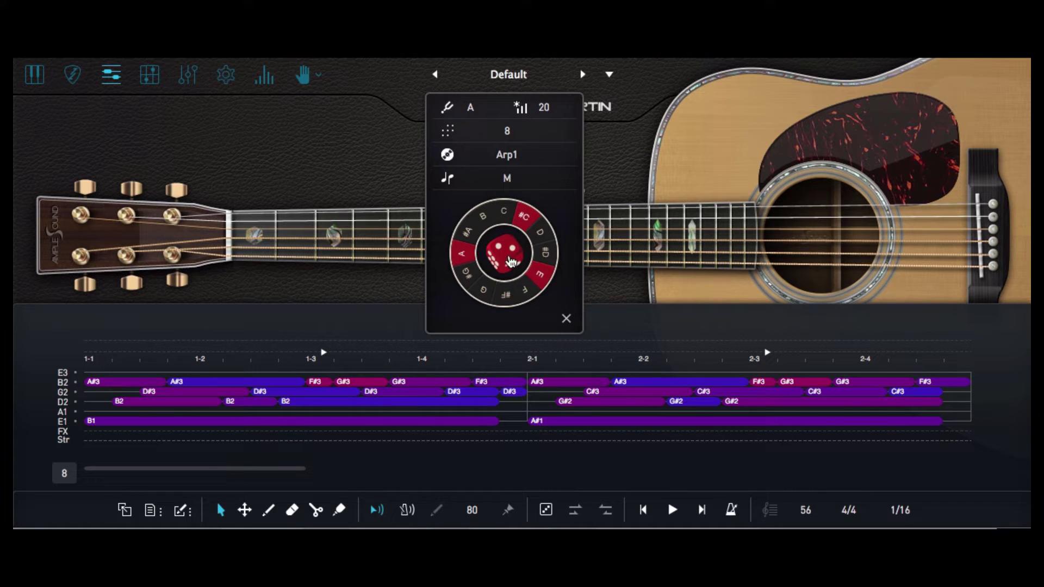
left_click(510, 260)
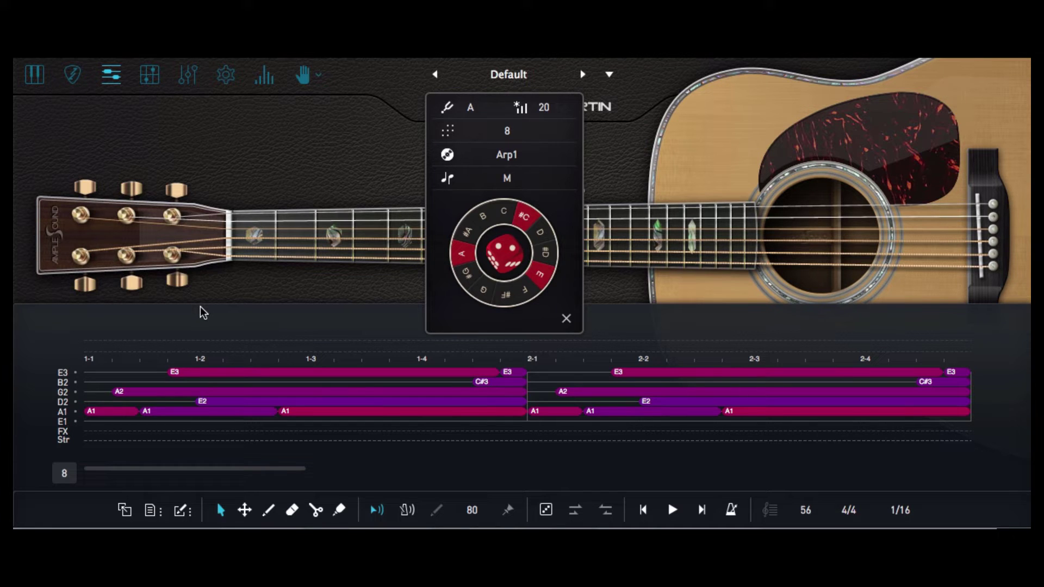
left_click(90, 319)
key("space")
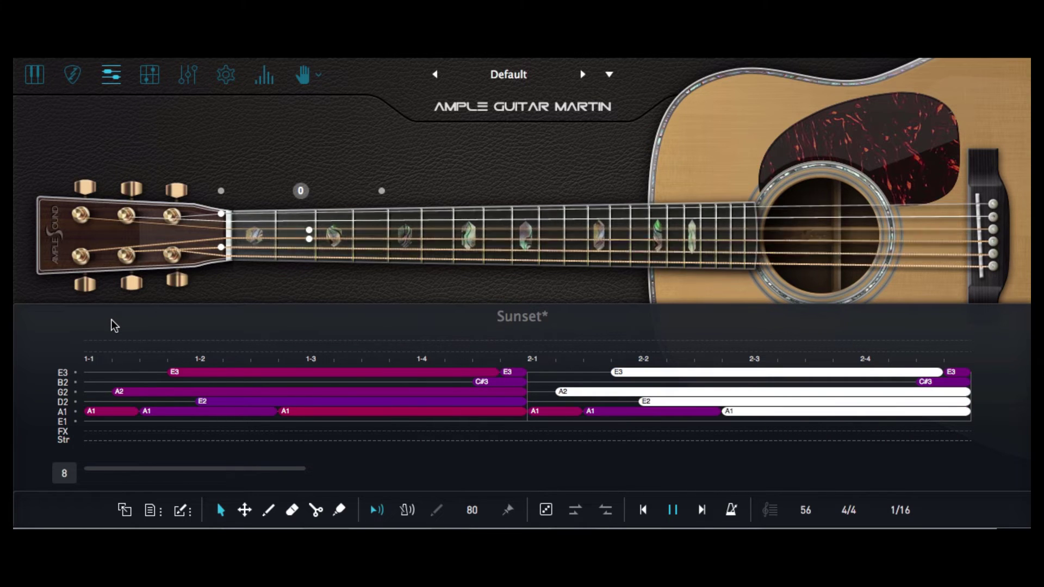
- Generate another random riff, an E-based arpeggio, and play it
left_click(546, 511)
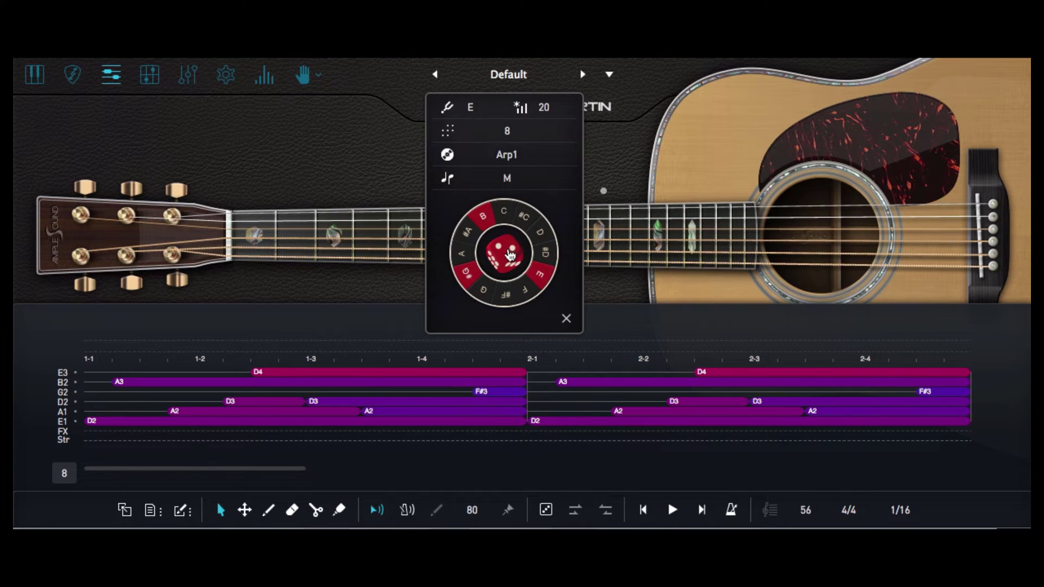
left_click(510, 254)
left_click(304, 196)
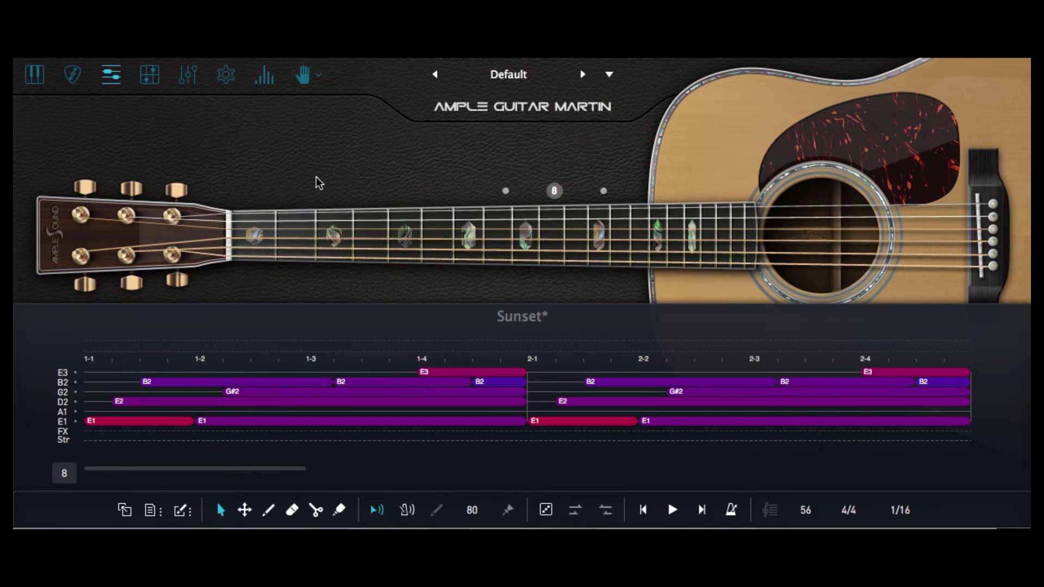
key("space")
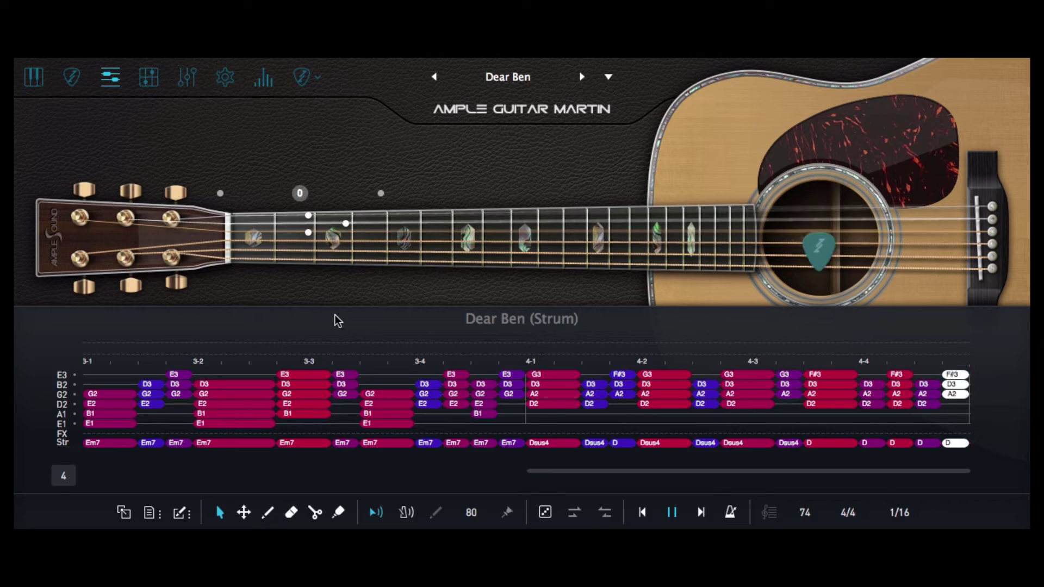
- In the Strummer, set velocity to 9 and add string-4 fret-2 and sixth-string notes to the chord
left_click(74, 83)
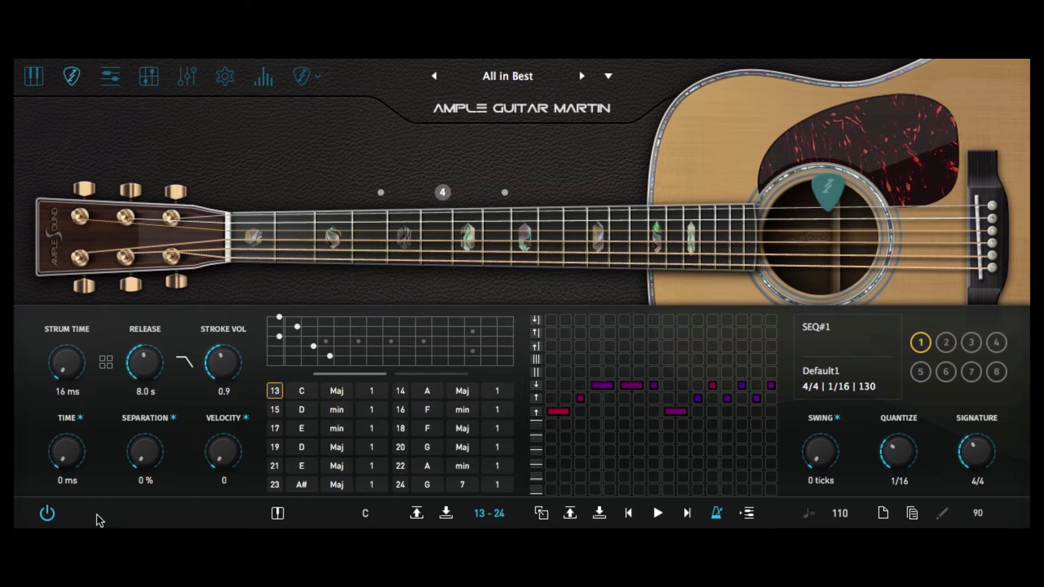
left_click_drag(234, 457, 233, 456)
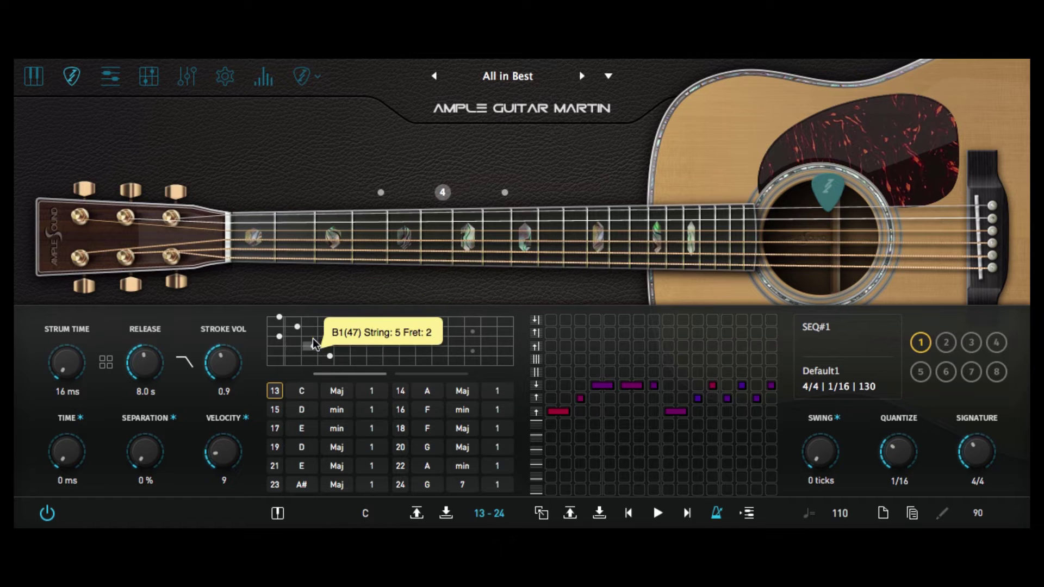
left_click(314, 346)
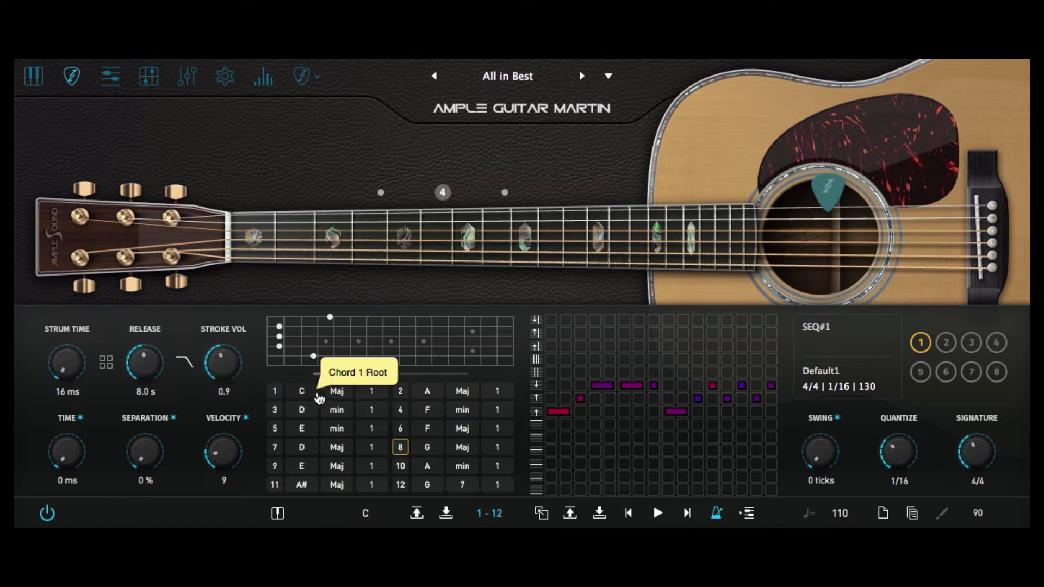
left_click(329, 366)
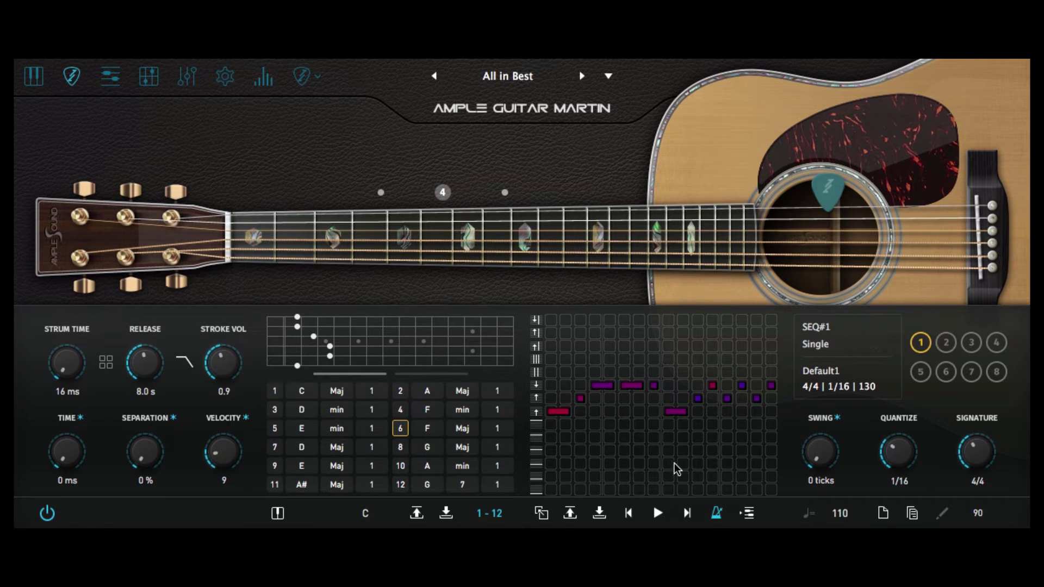
- Load a JazzRock pattern from the pattern library's SEQ44 > Jazz folder into the strum sequencer
left_click(581, 515)
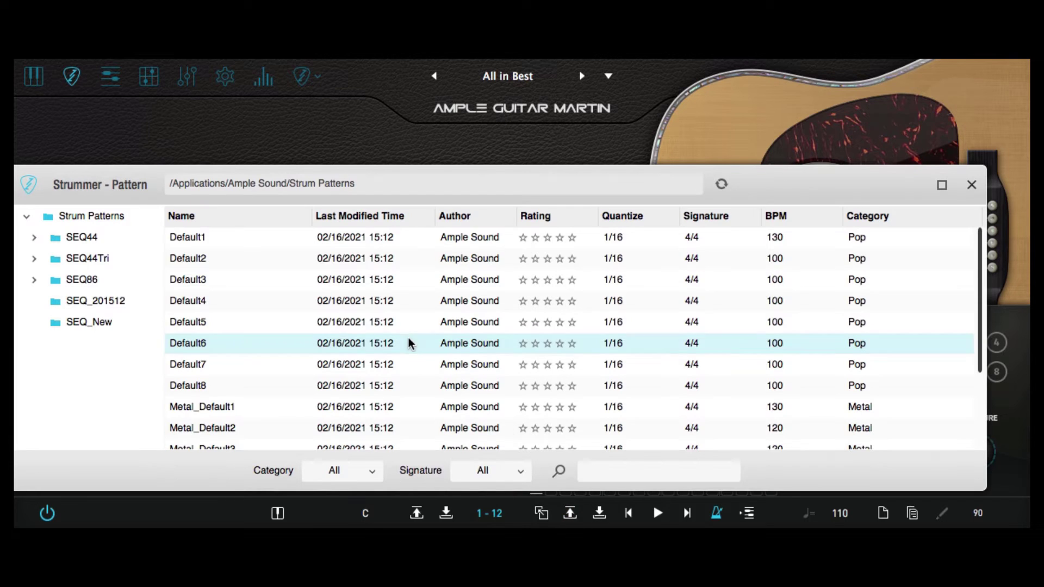
left_click_drag(762, 182, 782, 143)
left_click(66, 200)
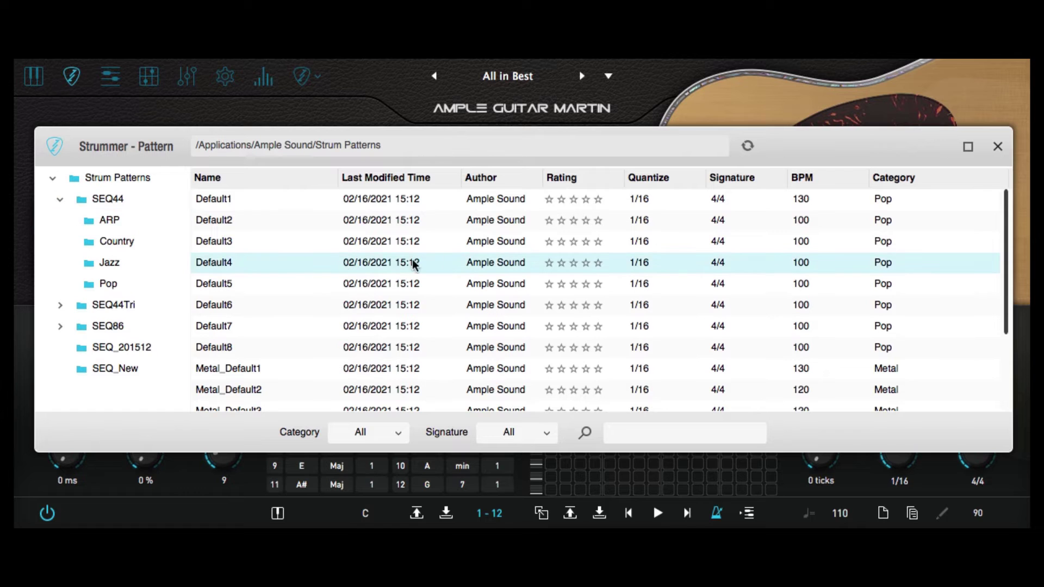
left_click(112, 221)
left_click(120, 241)
left_click(111, 263)
double_click(370, 247)
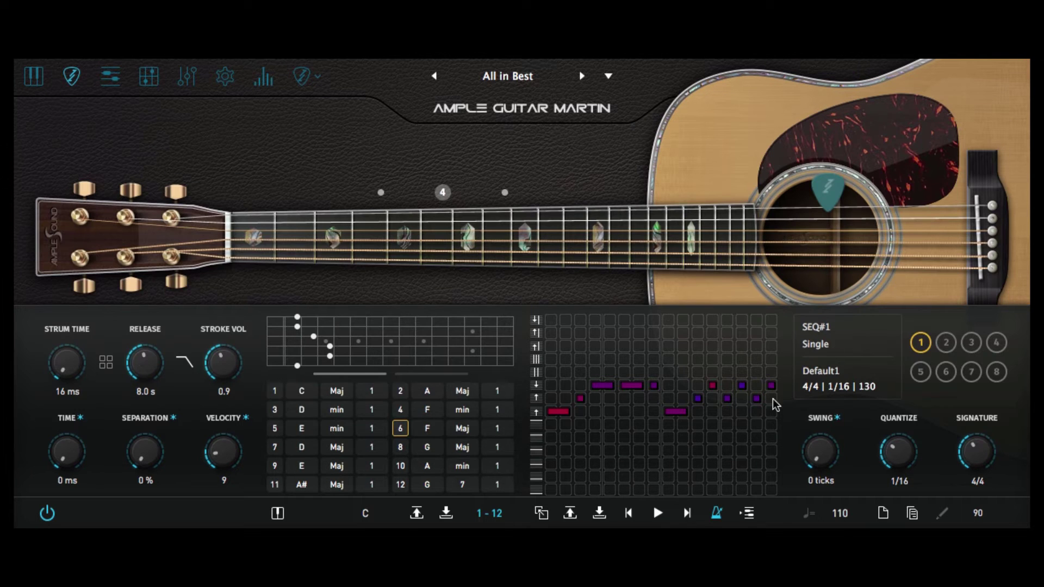
- Audition the third chord's fingering, then start and stop the strum sequencer
left_click(369, 415)
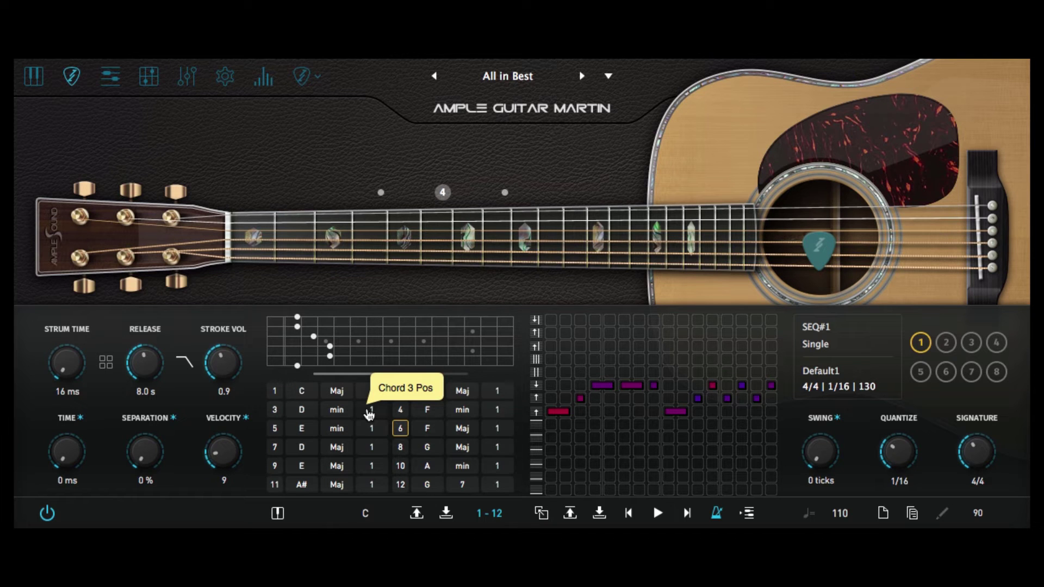
key("space")
key("space")
key("space")
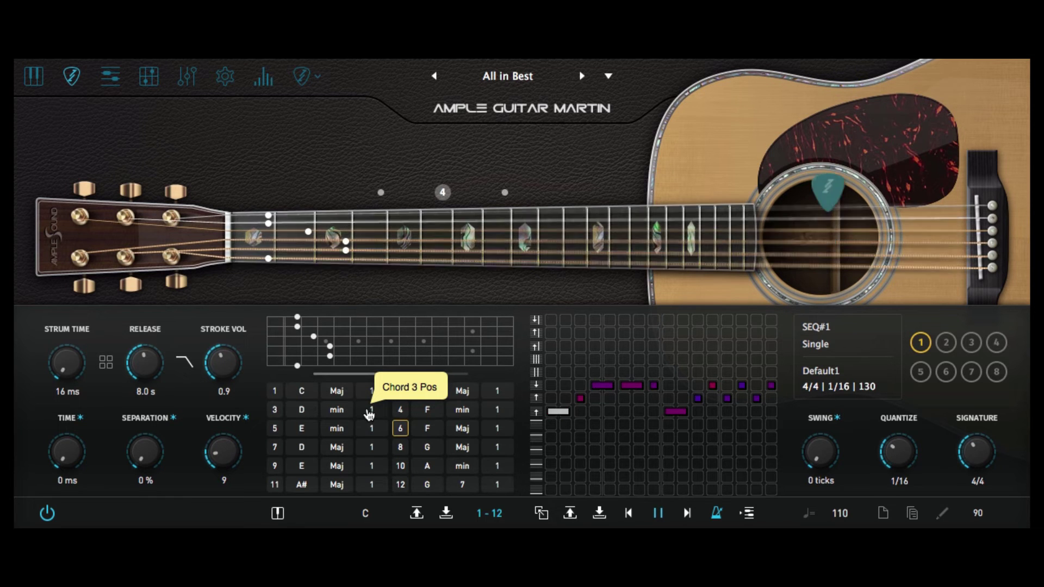
key("space")
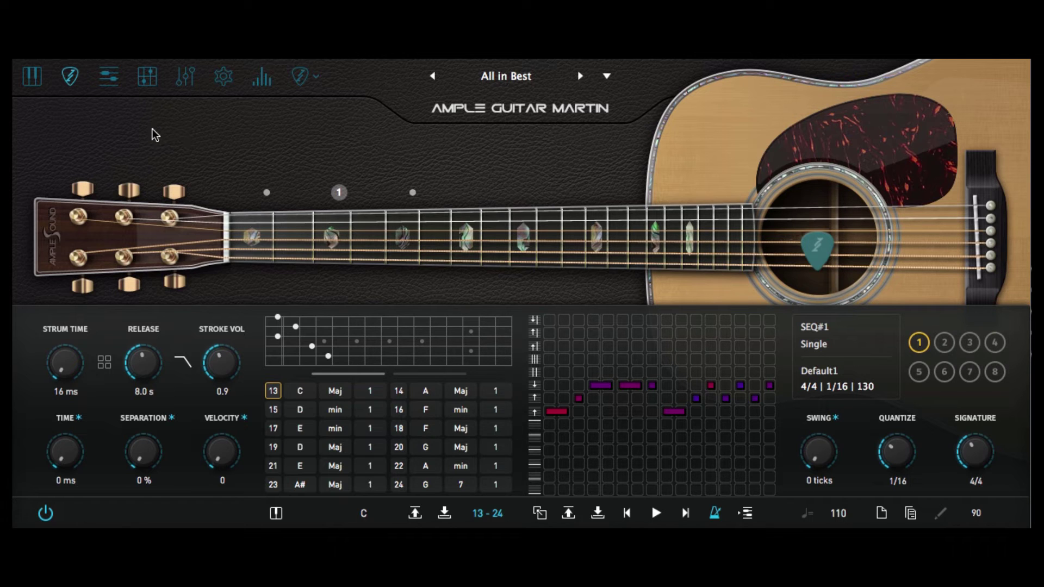
- Choose the Palm Mute technique on the main page, then play and stop the Strummer pattern
left_click(26, 82)
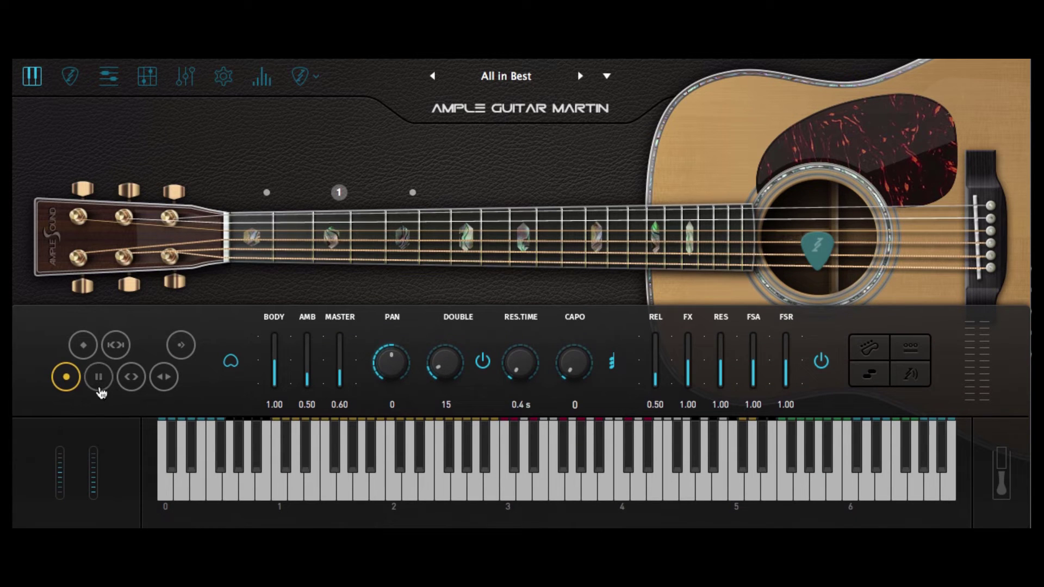
left_click(100, 382)
left_click(70, 79)
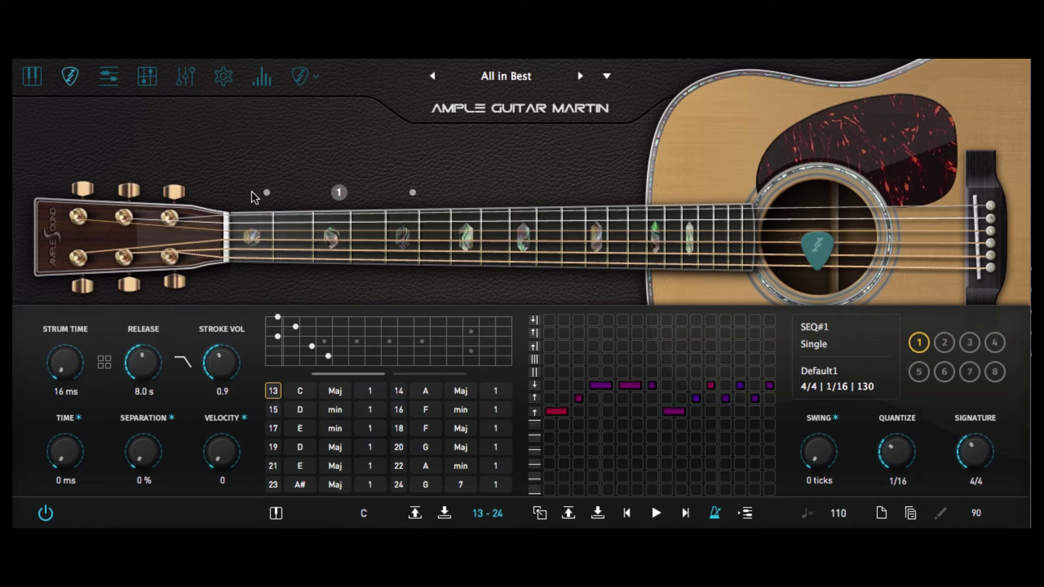
key("space")
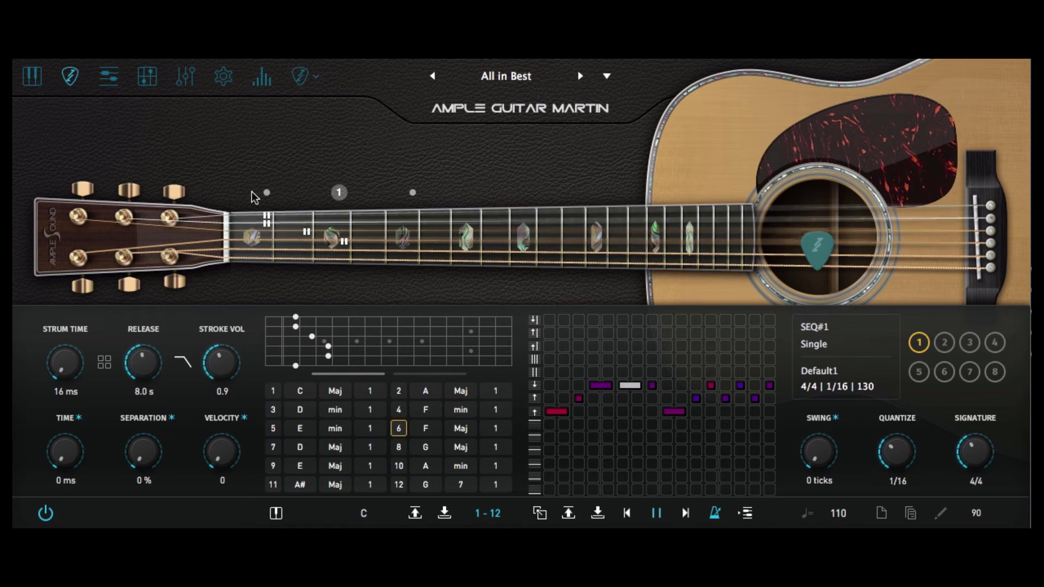
key("space")
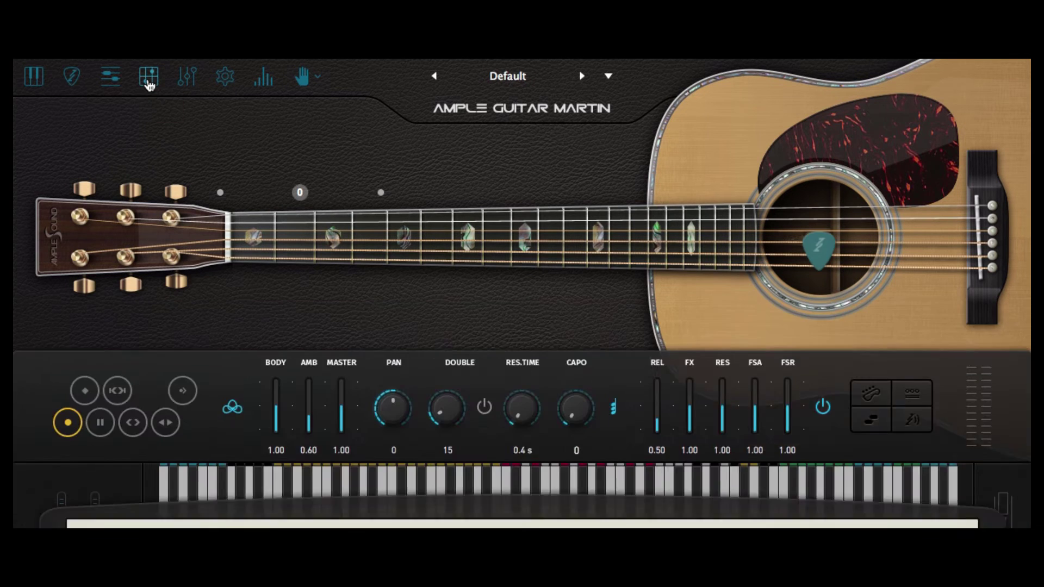
- Open the Tab Player, then the FX rack's compressor at -18.0 dB threshold and 2.0:1 ratio
left_click(148, 78)
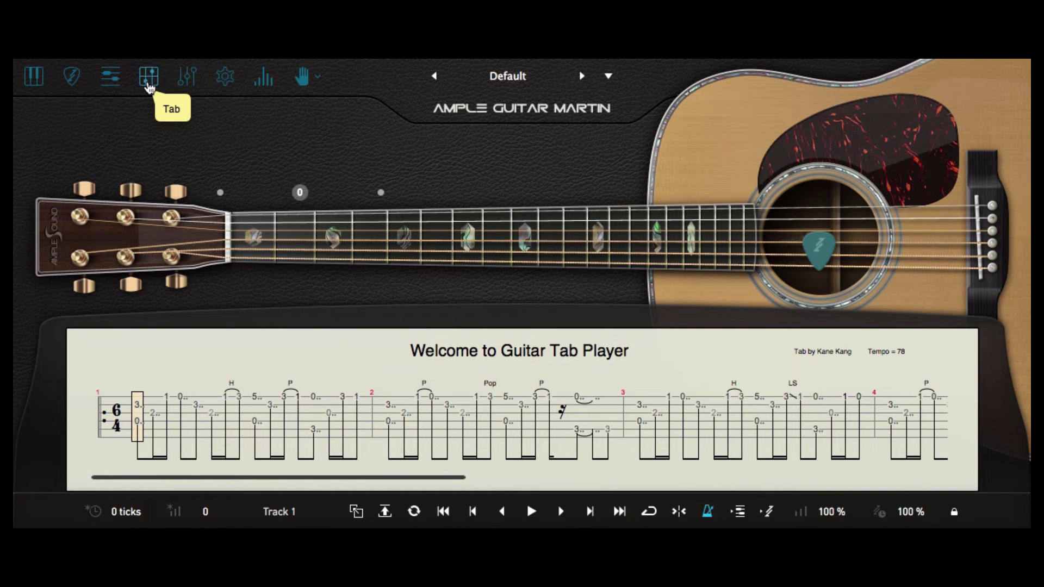
left_click(192, 81)
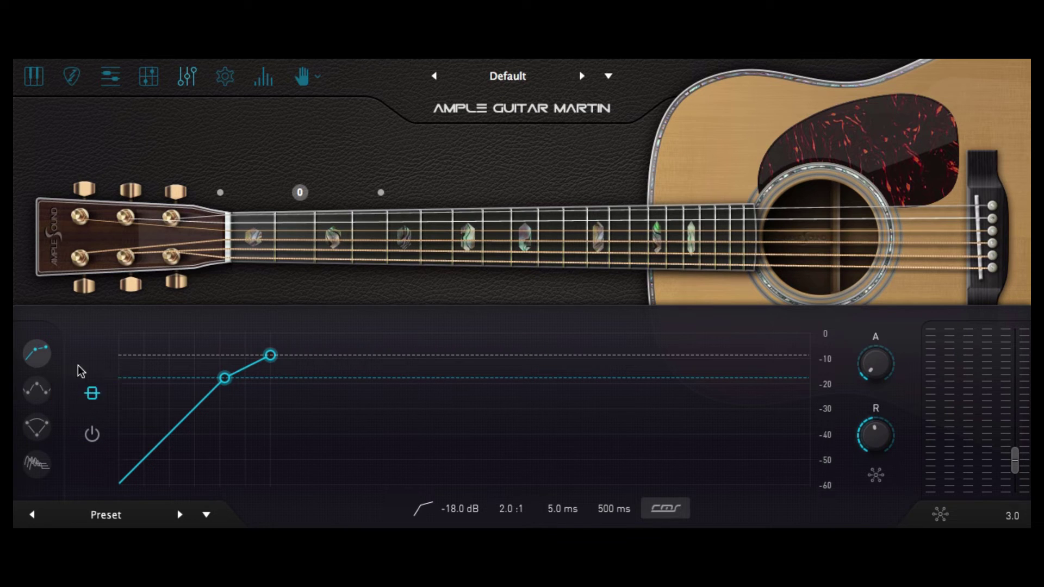
- Check the EQ and third effect, switch the third effect off, then show the Large Hall reverb
left_click(38, 396)
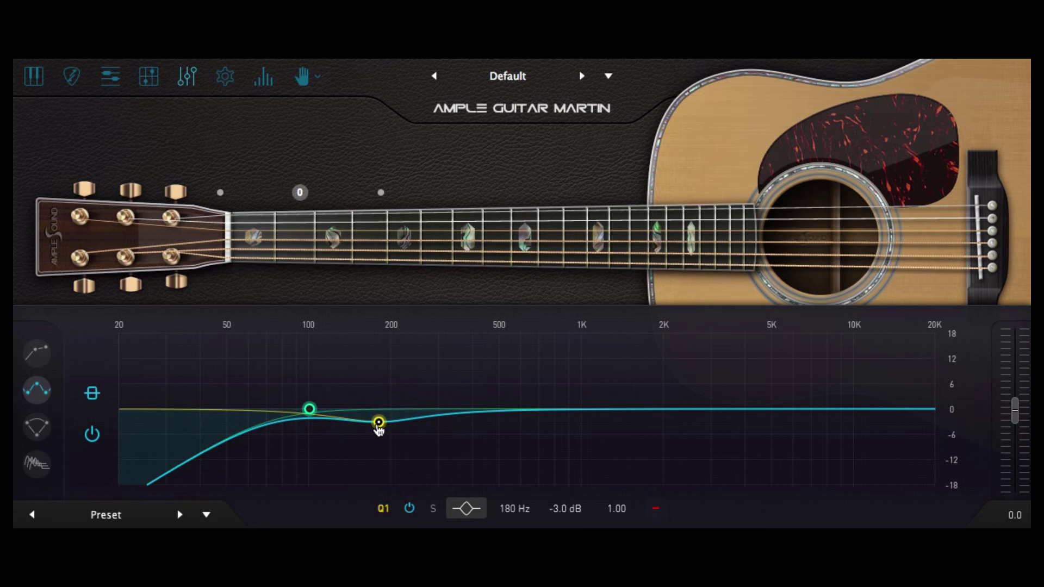
left_click(45, 434)
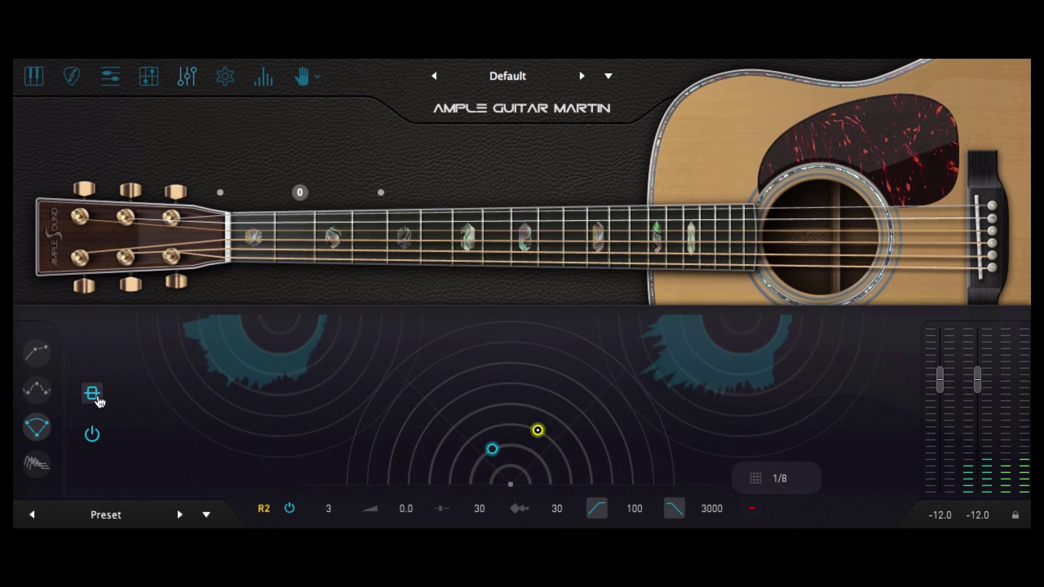
left_click(95, 434)
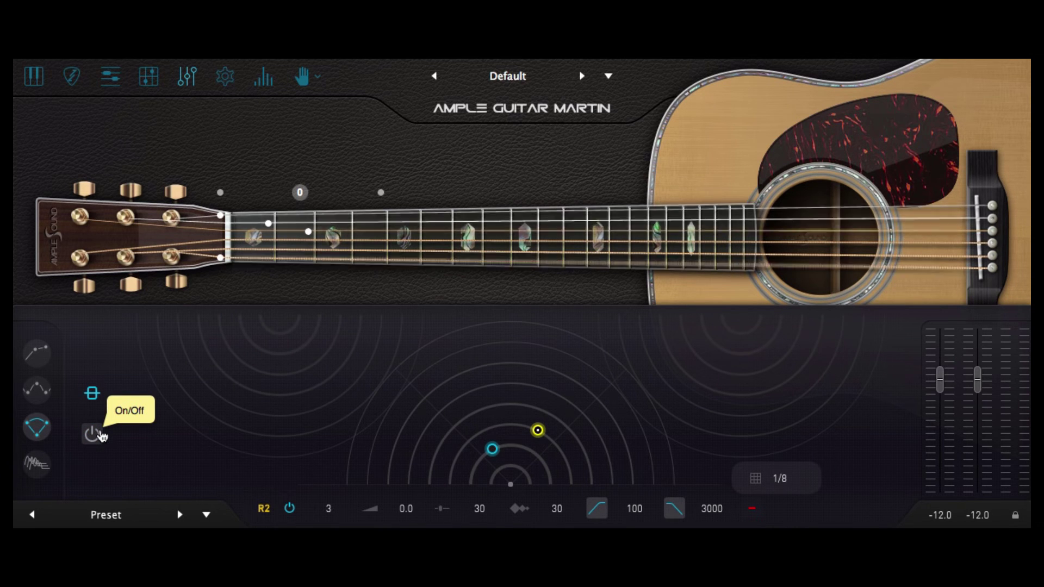
left_click(37, 463)
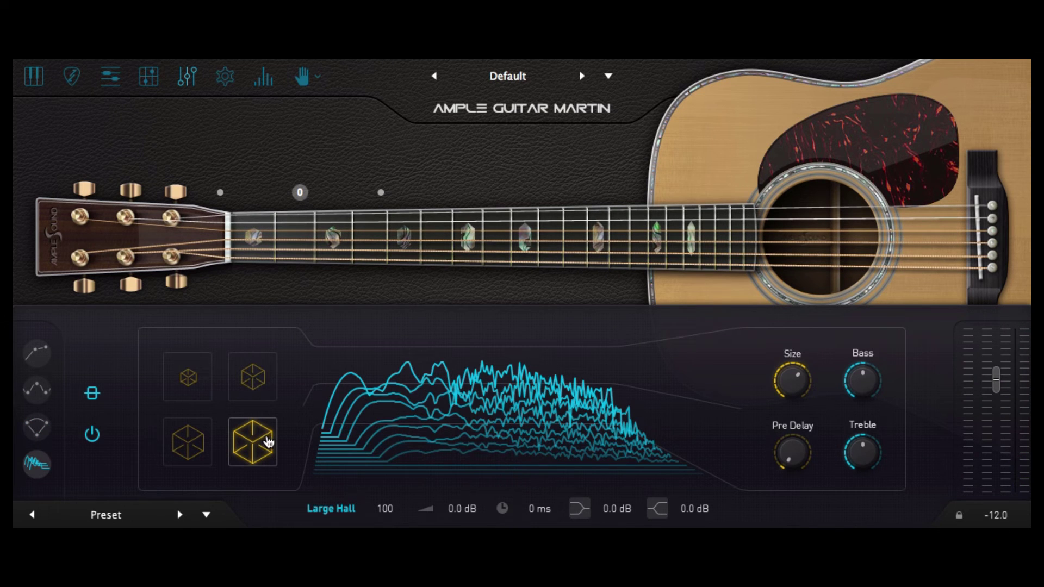
- Set the reverb type to Room, bypass the reverb, and return to the main keyboard page
left_click(198, 390)
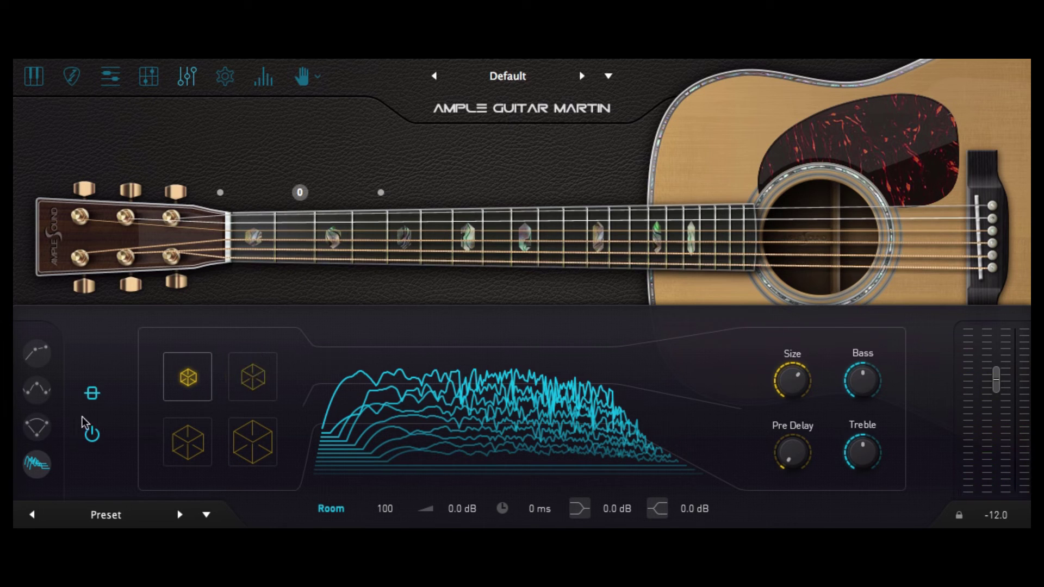
left_click(93, 435)
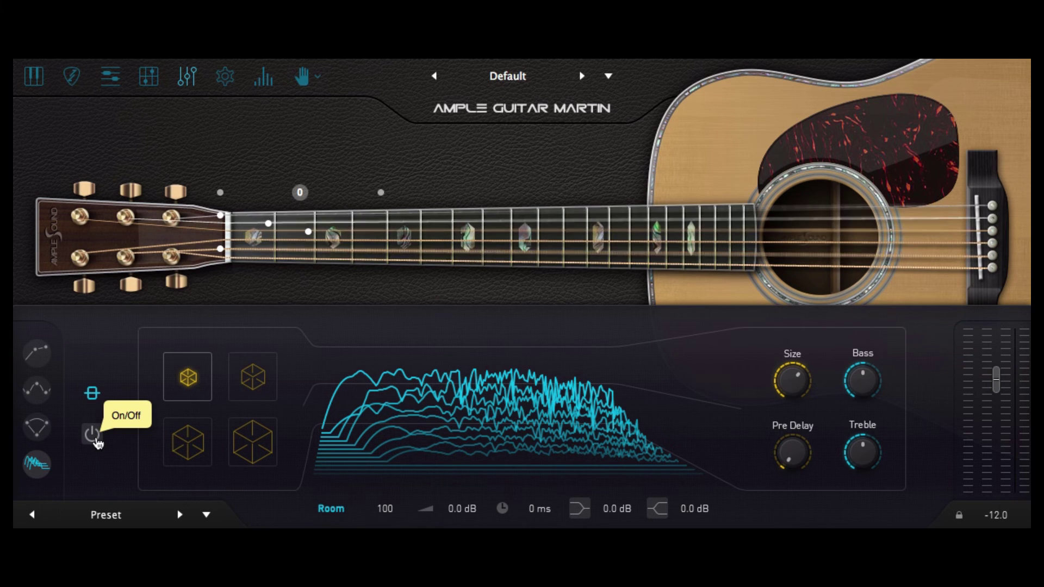
left_click(43, 77)
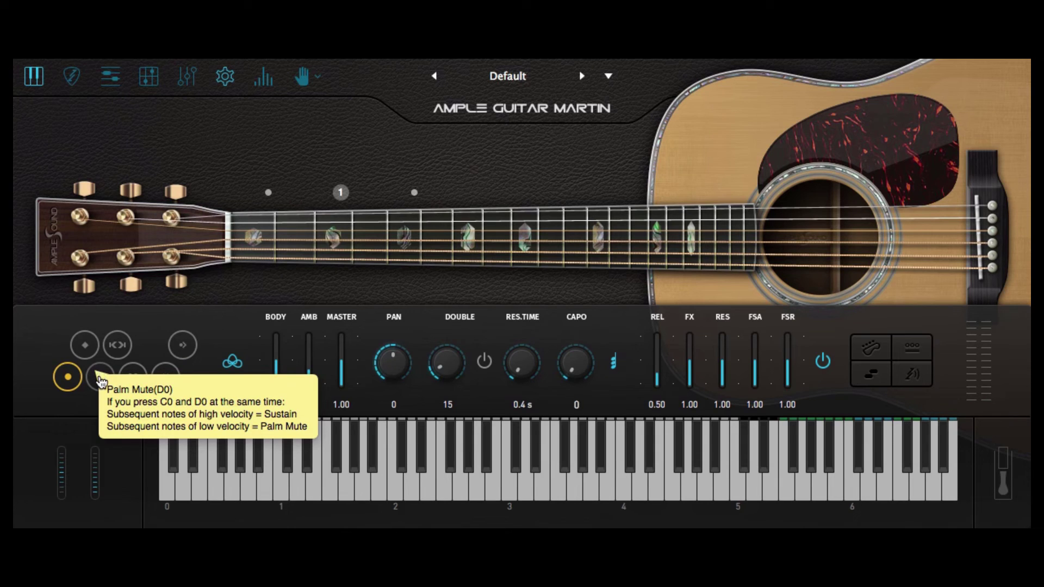
- Switch the articulation to Palm Mute, then to Natural Harmonic
left_click(100, 379)
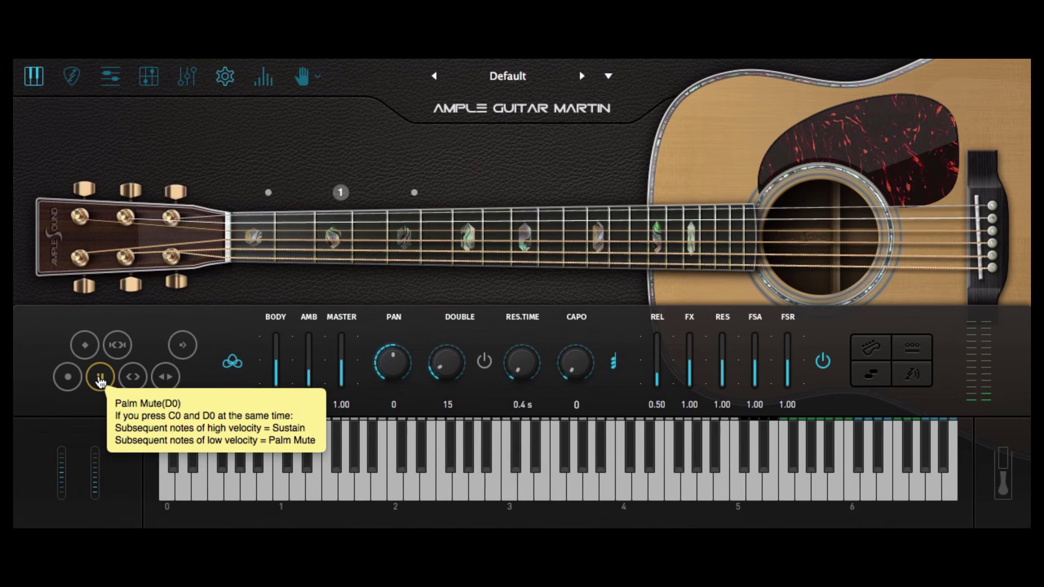
left_click(86, 345)
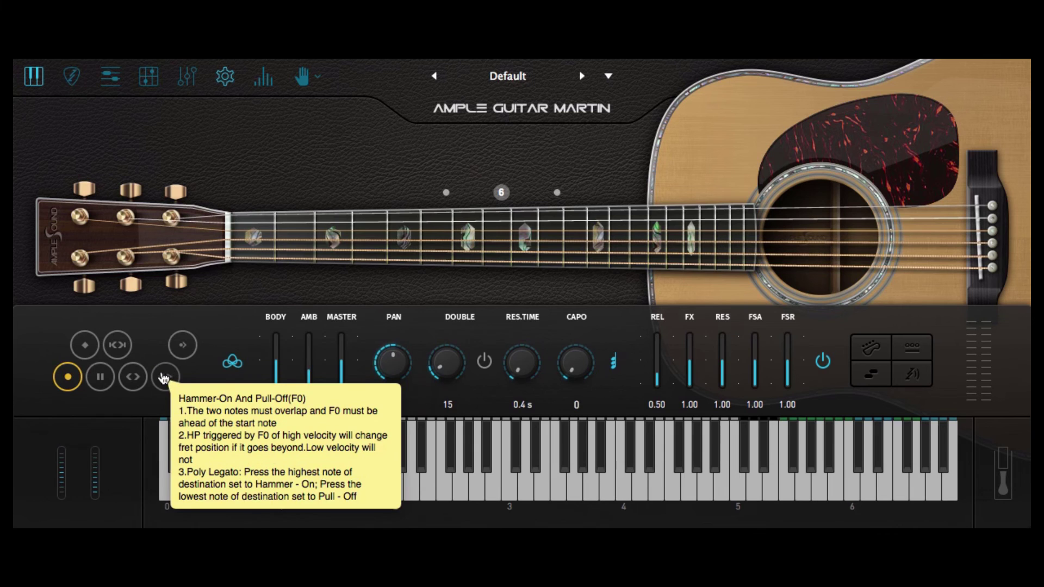
- Select the Slide articulation and drag the CAPO knob to move the capo
left_click(182, 353)
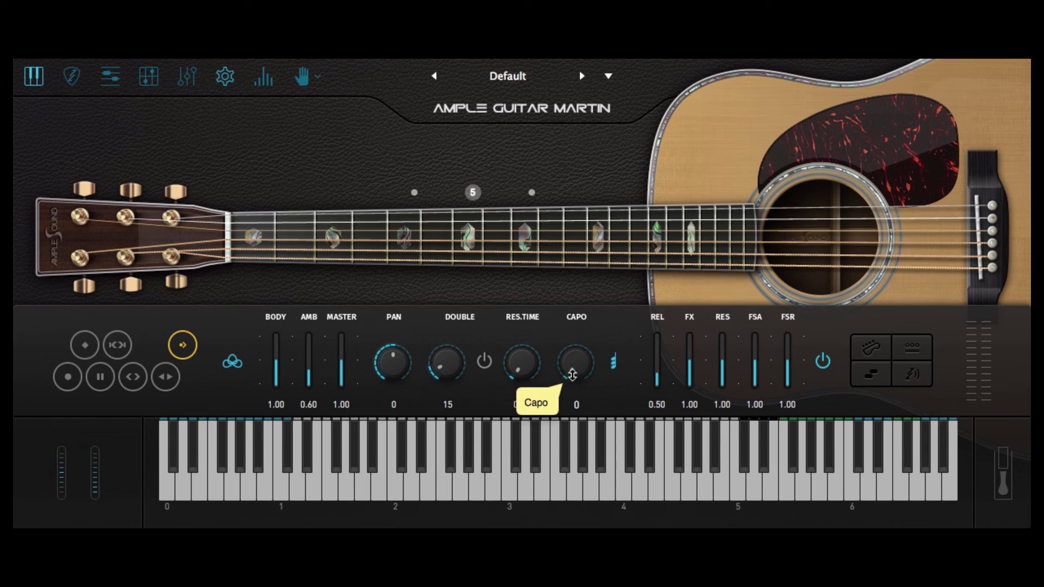
mouse_move(571, 368)
left_mouse_down()
mouse_move(568, 307)
mouse_move(557, 375)
left_mouse_up()
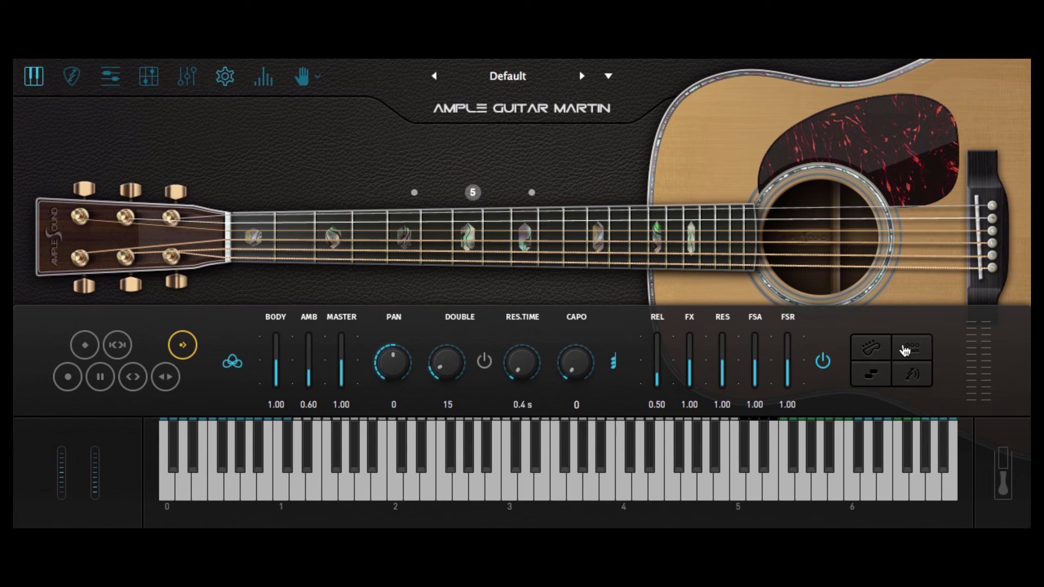
- Play the Prairie Wind riff in the Riffer at 70 BPM
mouse_move(877, 353)
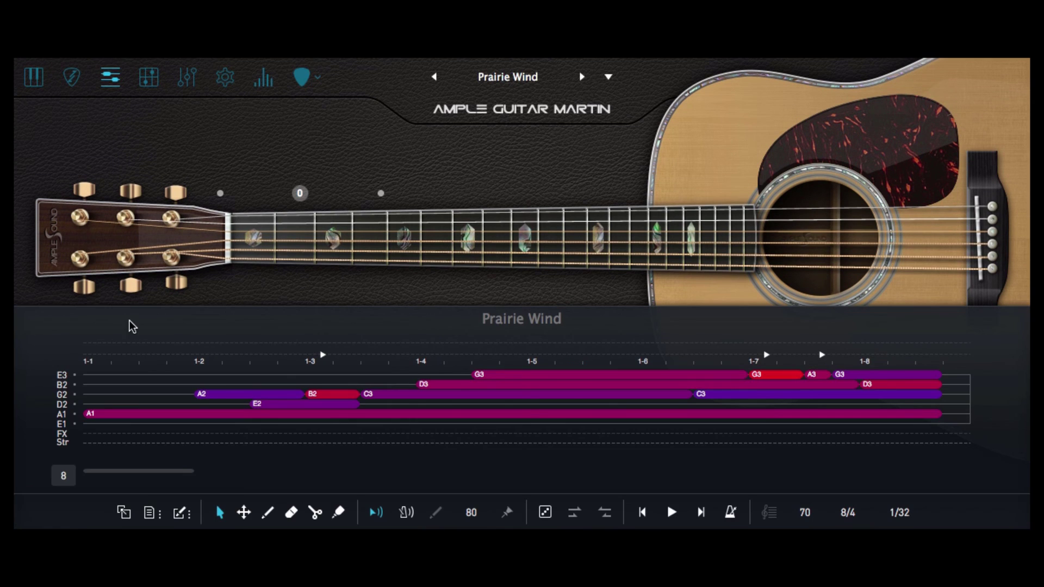
key("space")
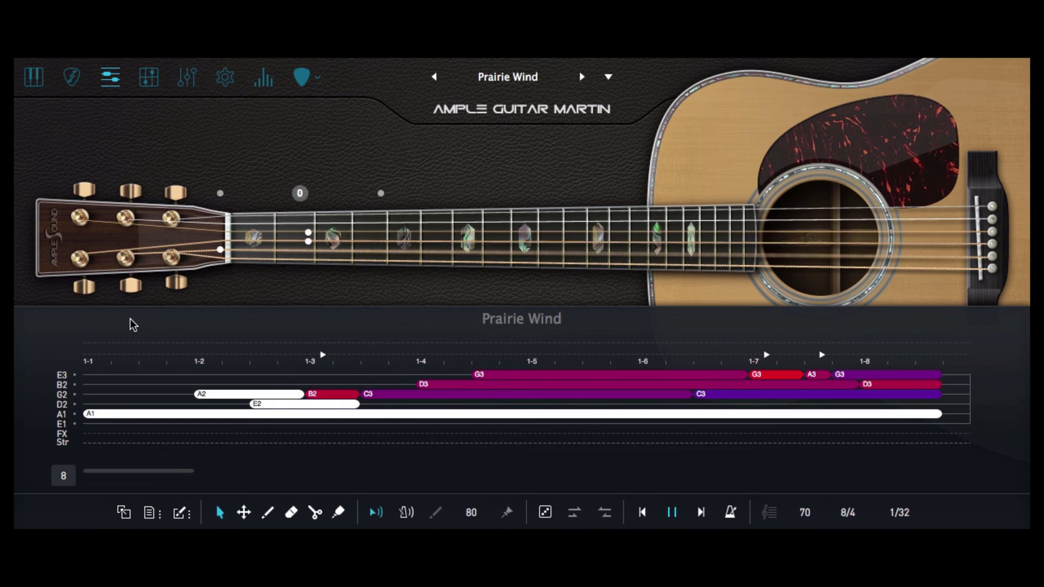